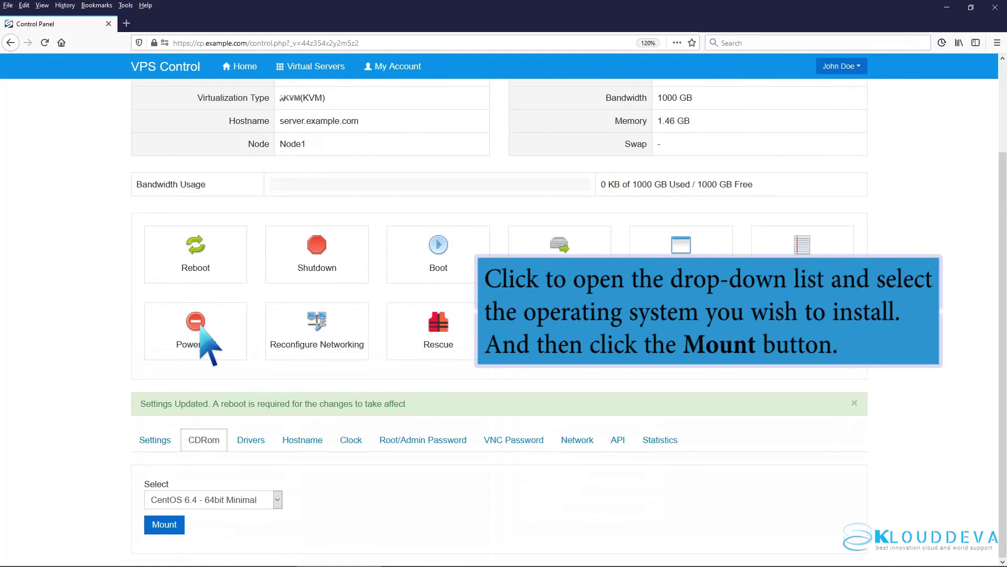
# Step: Mount the CentOS 8.3 - 64bit Minimal ISO on the virtual server
pyautogui.click(277, 500)
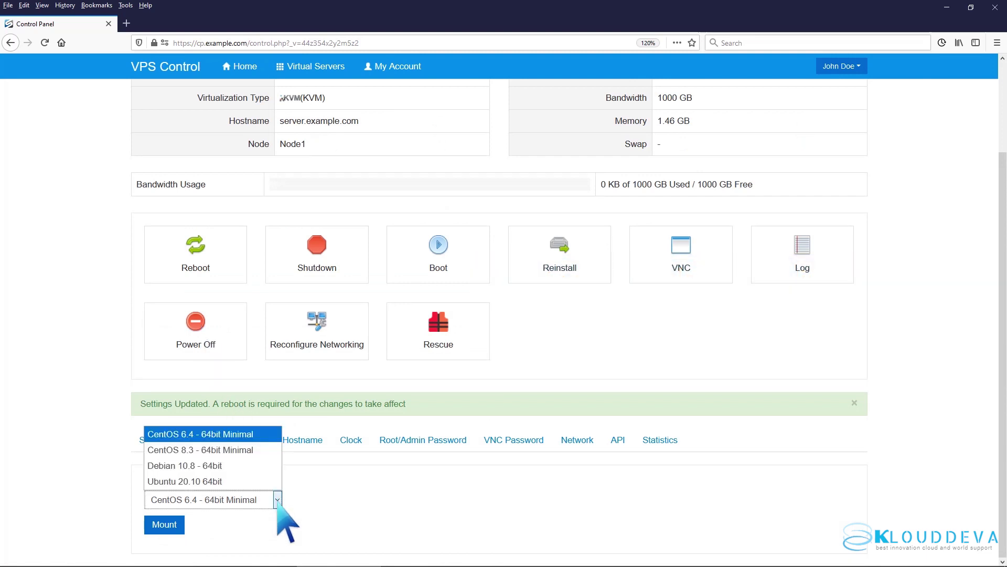
pyautogui.click(246, 450)
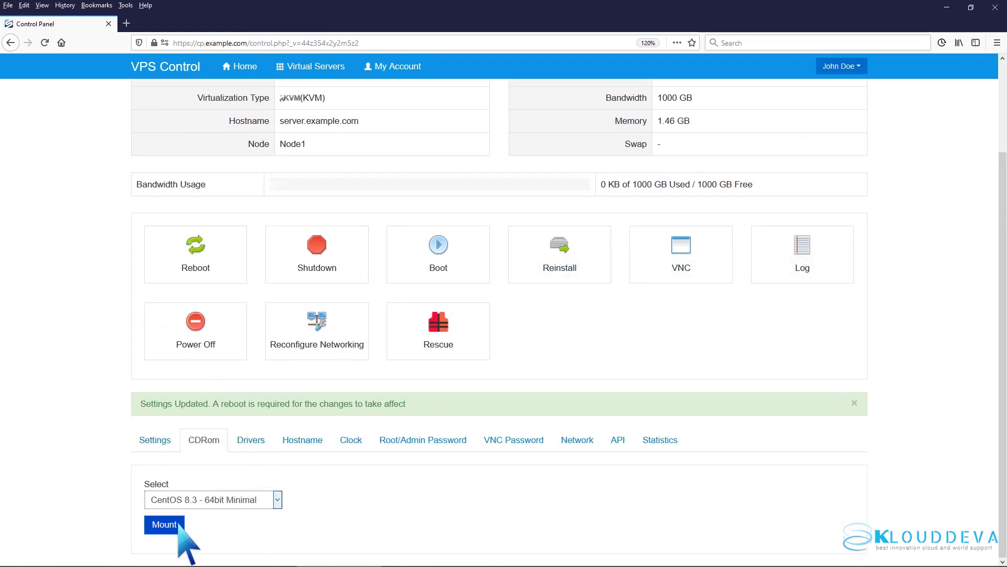
pyautogui.click(165, 525)
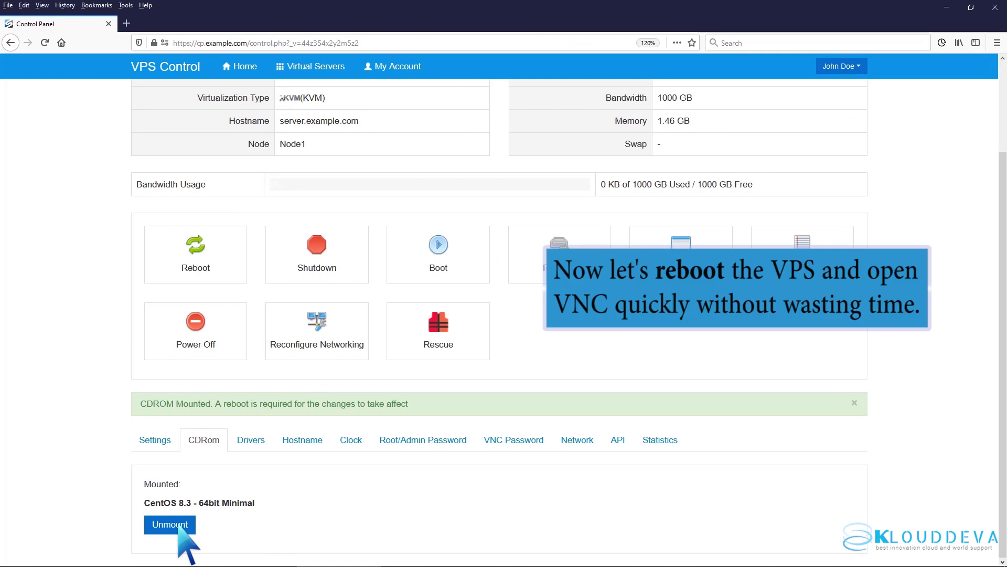
# Step: Reboot the virtual server and bring up its VNC connection details
pyautogui.click(190, 265)
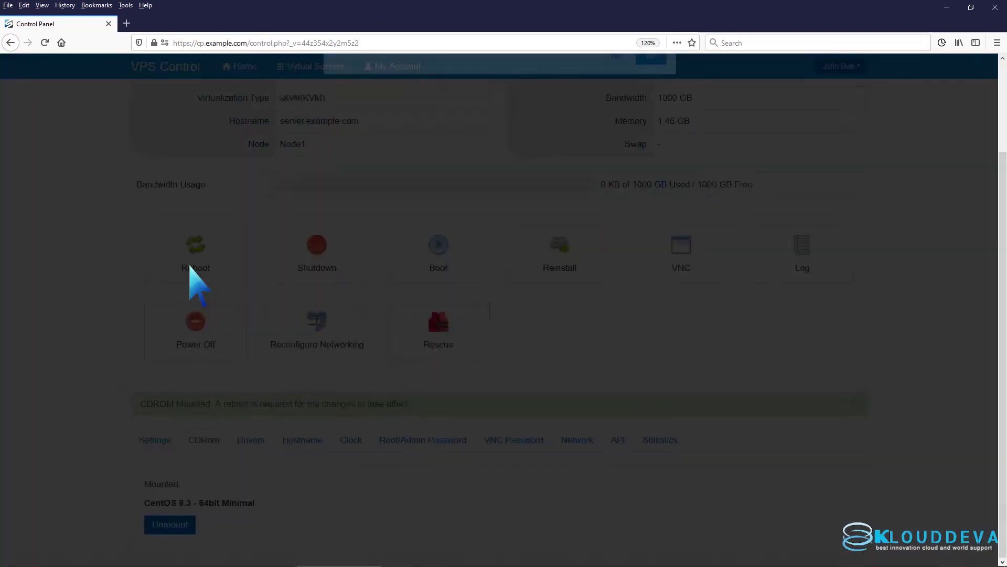
pyautogui.click(651, 192)
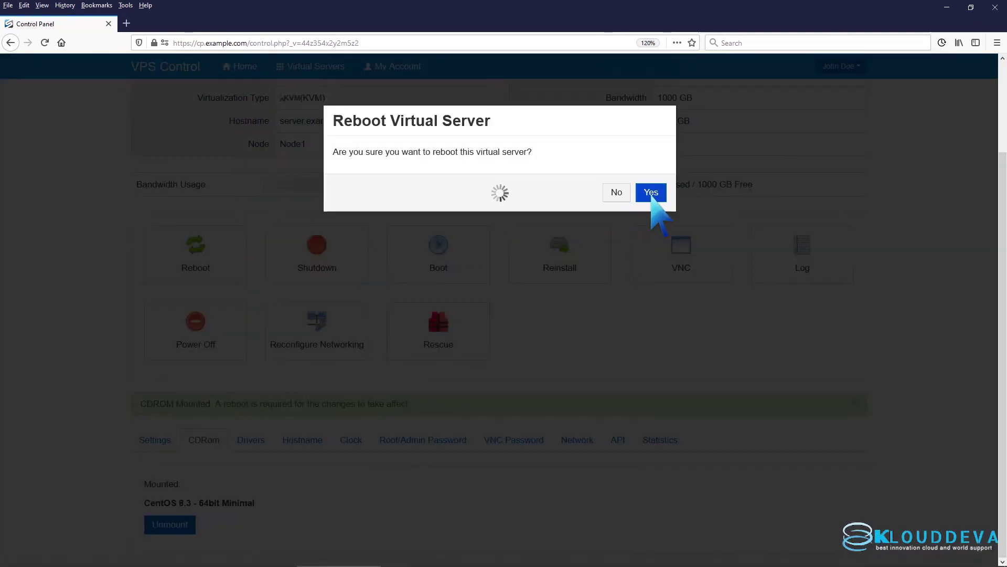
pyautogui.click(653, 187)
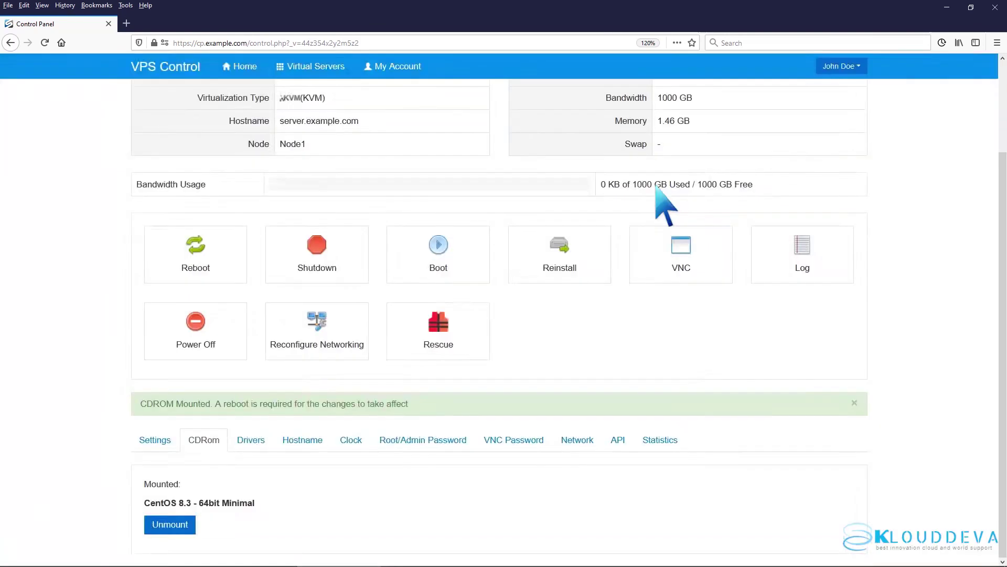
pyautogui.click(681, 262)
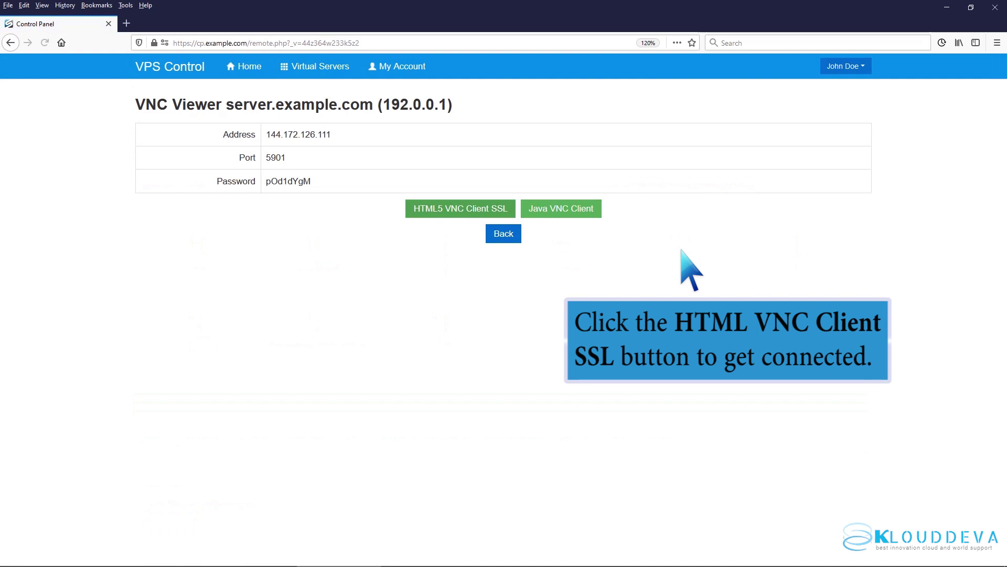
# Step: Connect with the HTML5 VNC Client SSL and maximize the noVNC console
pyautogui.click(507, 214)
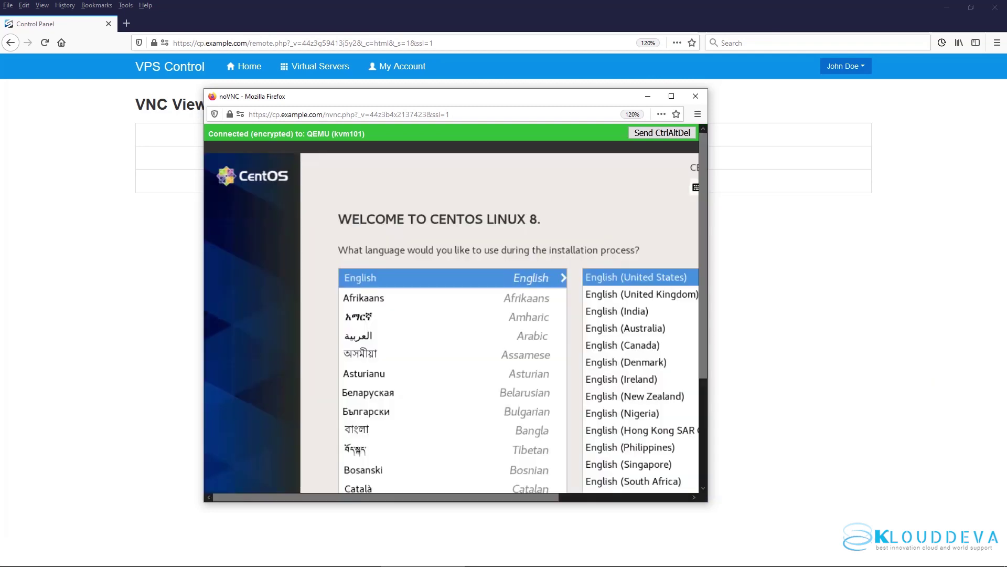
pyautogui.click(671, 96)
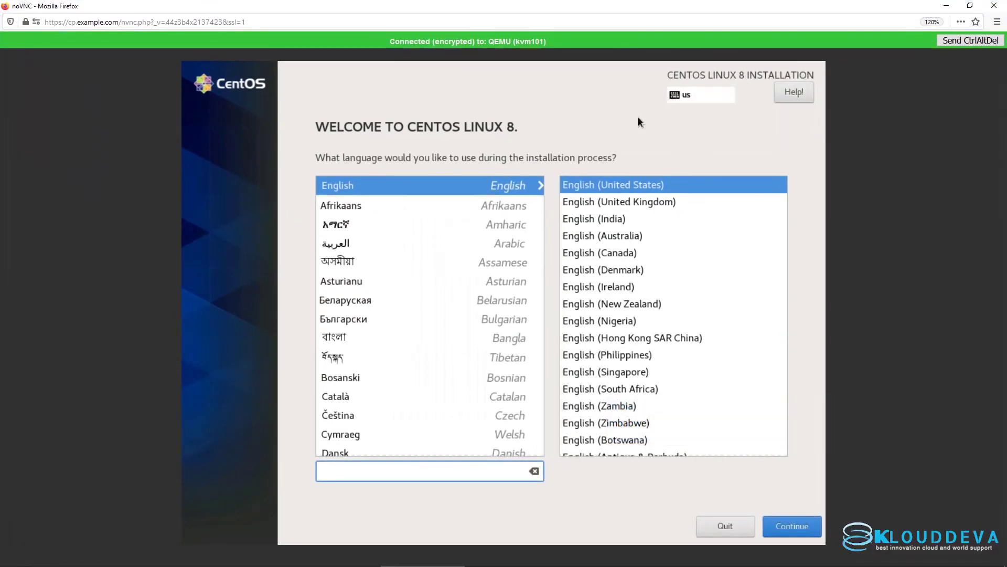
# Step: Continue with English (United States) as the installation language
pyautogui.click(798, 524)
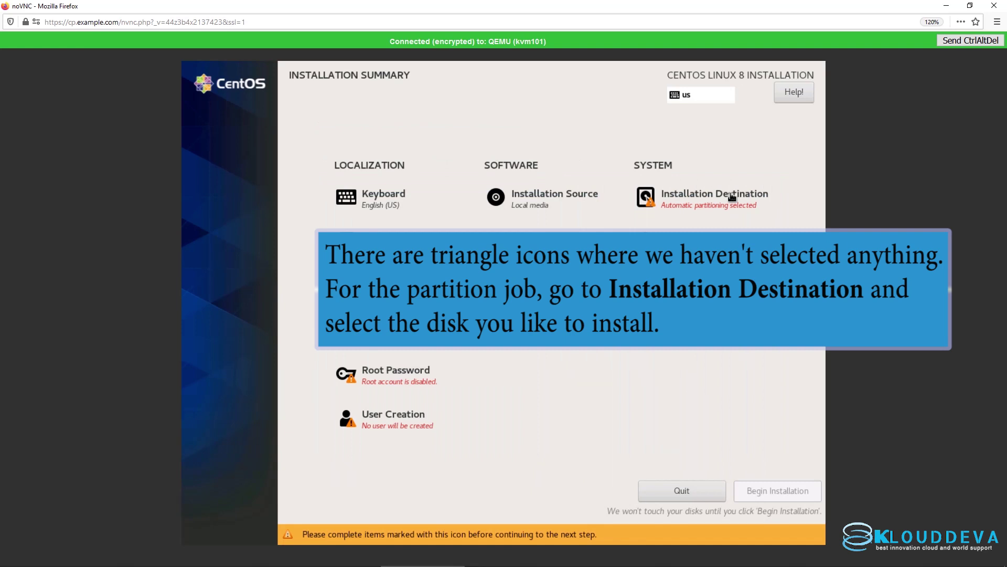
# Step: Pick the 15 GiB vda disk as destination and delete all its partitions to reclaim space
pyautogui.click(732, 197)
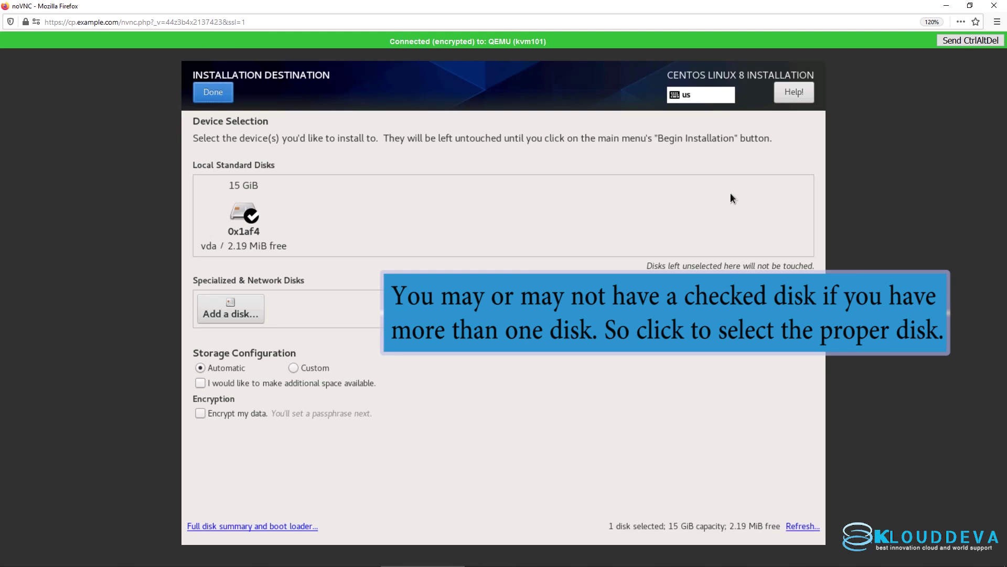
pyautogui.click(251, 213)
pyautogui.click(251, 213)
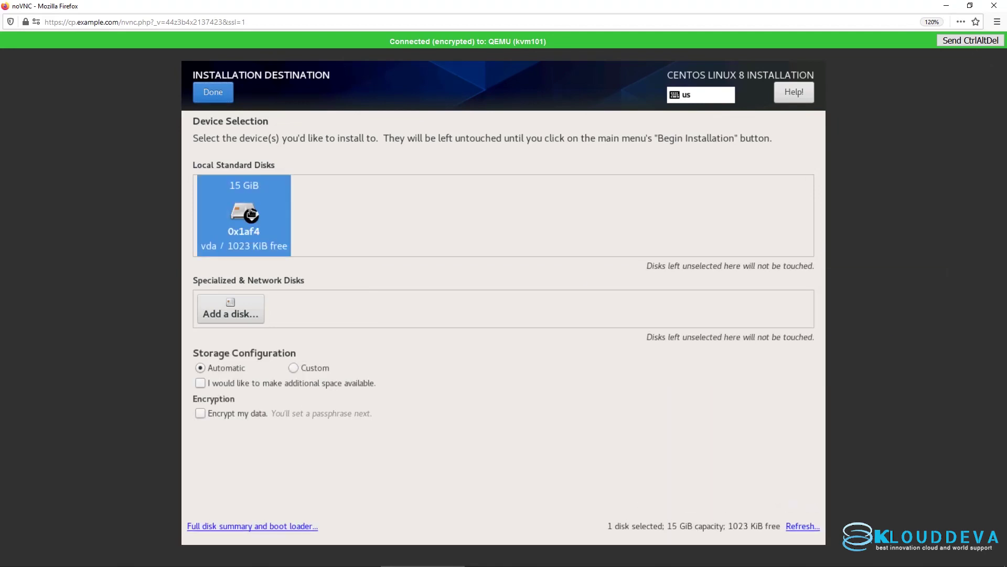
pyautogui.click(213, 93)
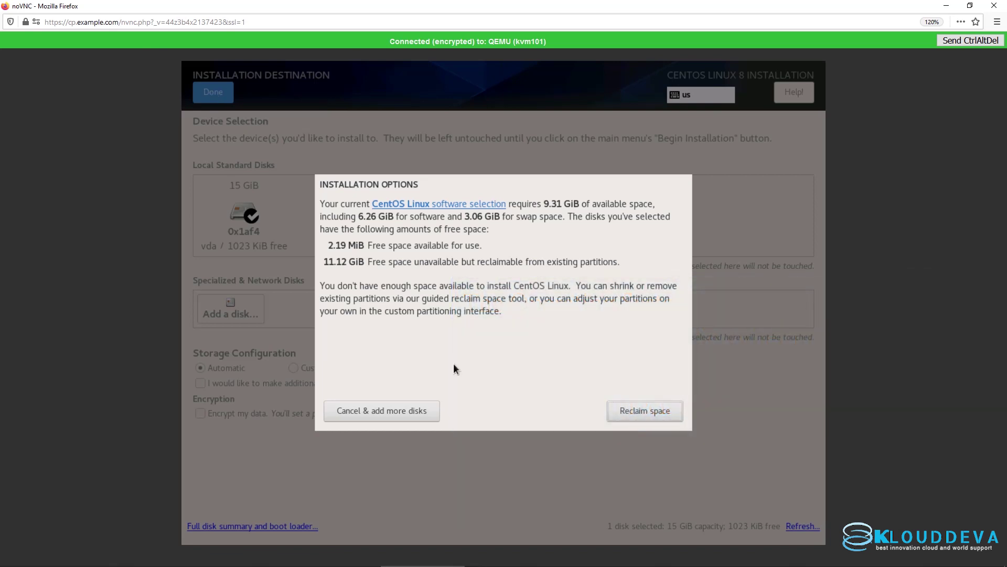
pyautogui.click(622, 410)
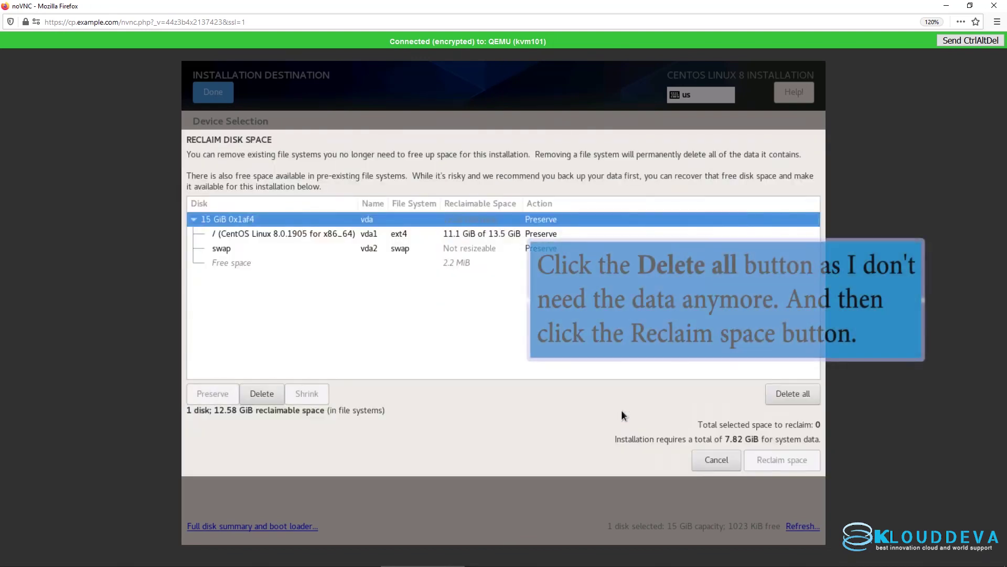
pyautogui.click(782, 397)
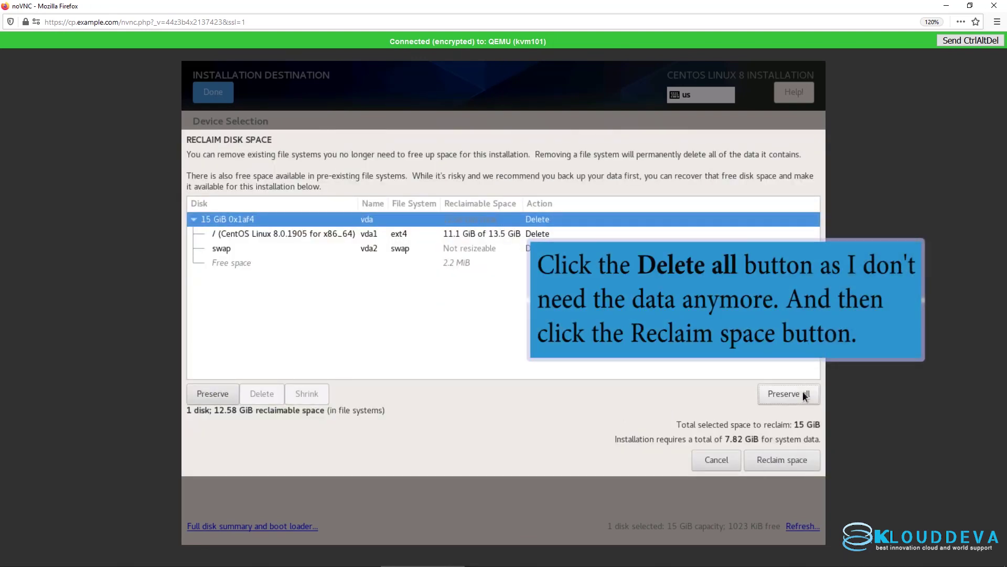
pyautogui.click(786, 458)
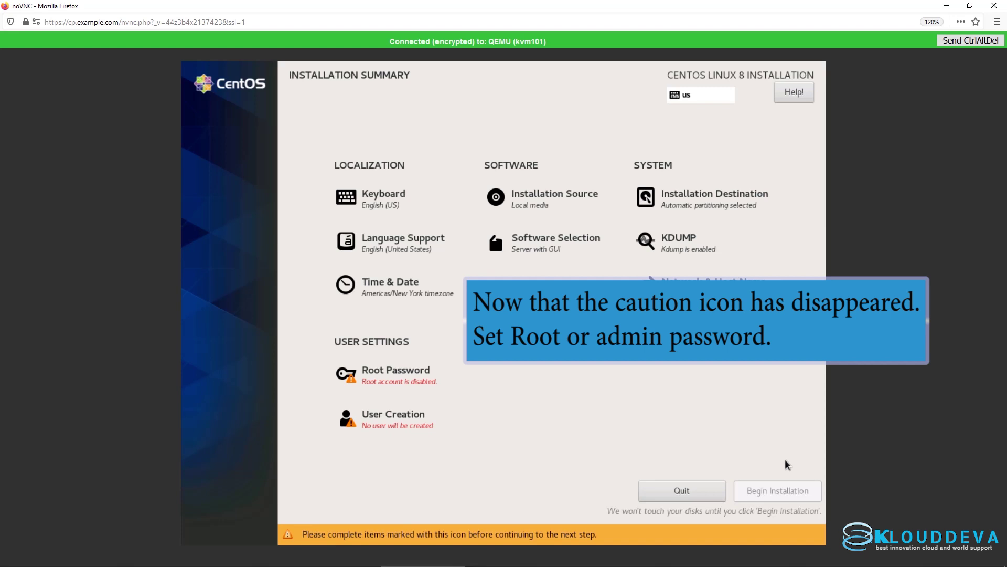
# Step: Enter and confirm the root password, accepting it despite the weak-password warning
pyautogui.click(426, 386)
pyautogui.write('•••••••')
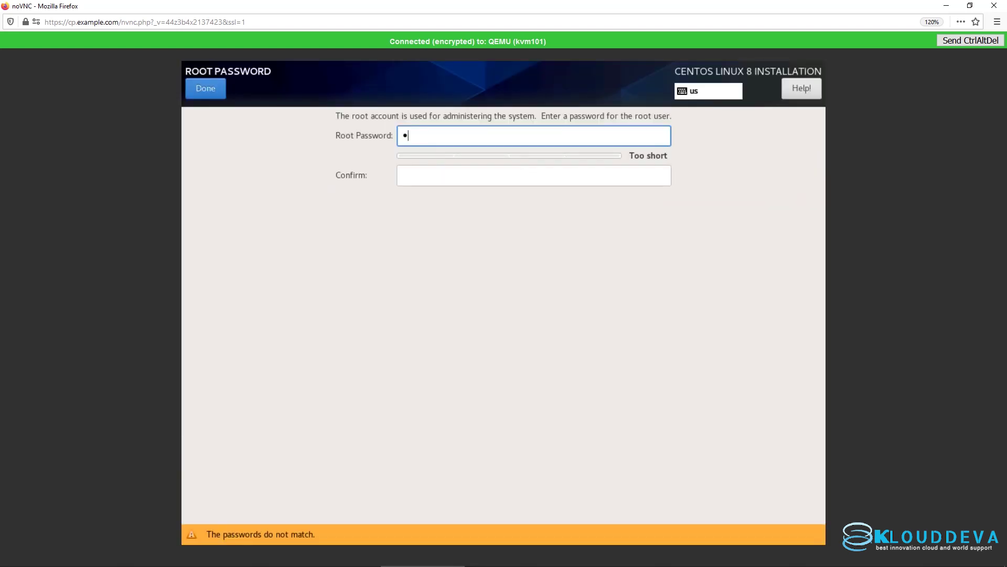
pyautogui.click(426, 173)
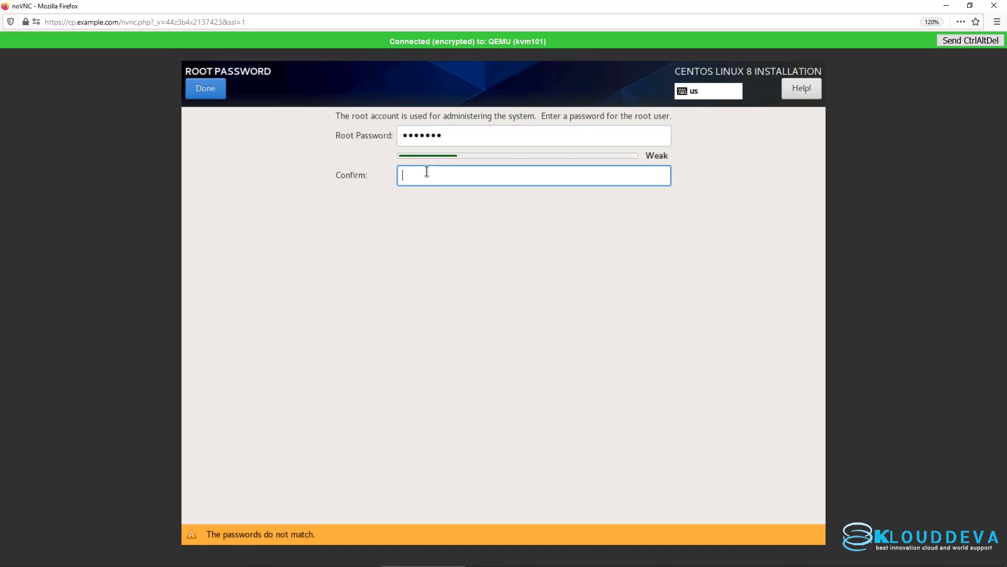
pyautogui.write('•••••••')
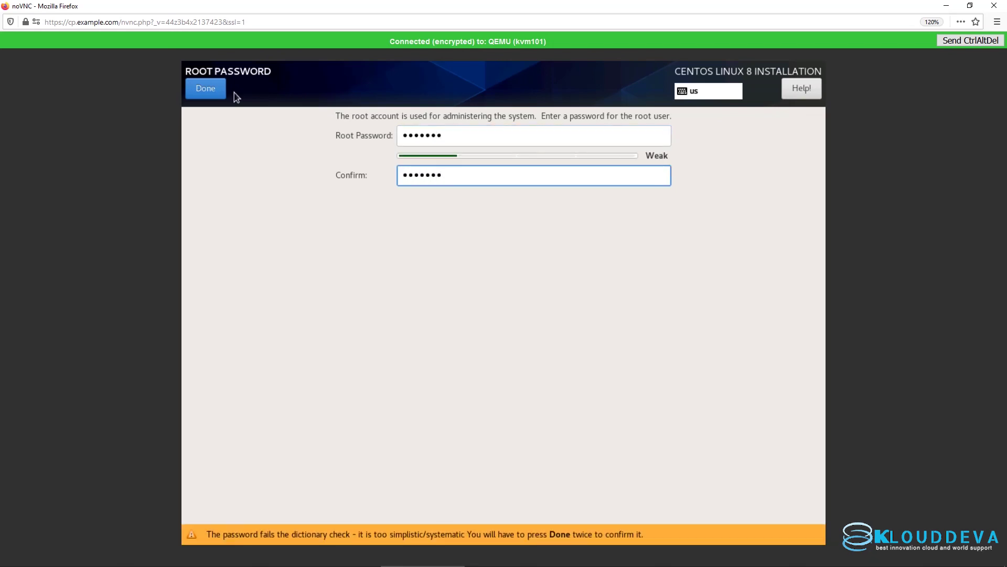
pyautogui.click(213, 88)
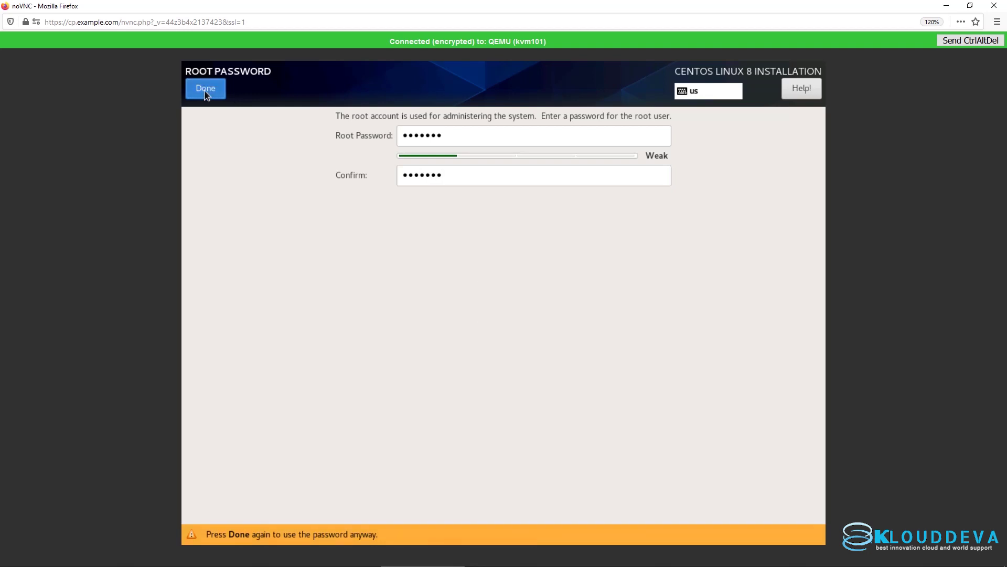
pyautogui.click(205, 90)
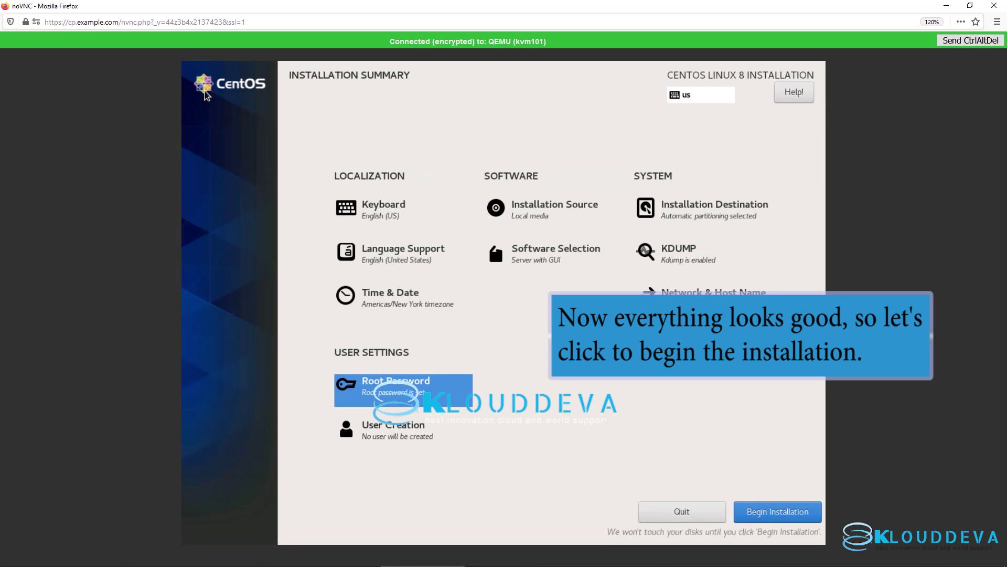
# Step: Begin the CentOS installation and reboot the system once it finishes
pyautogui.click(756, 512)
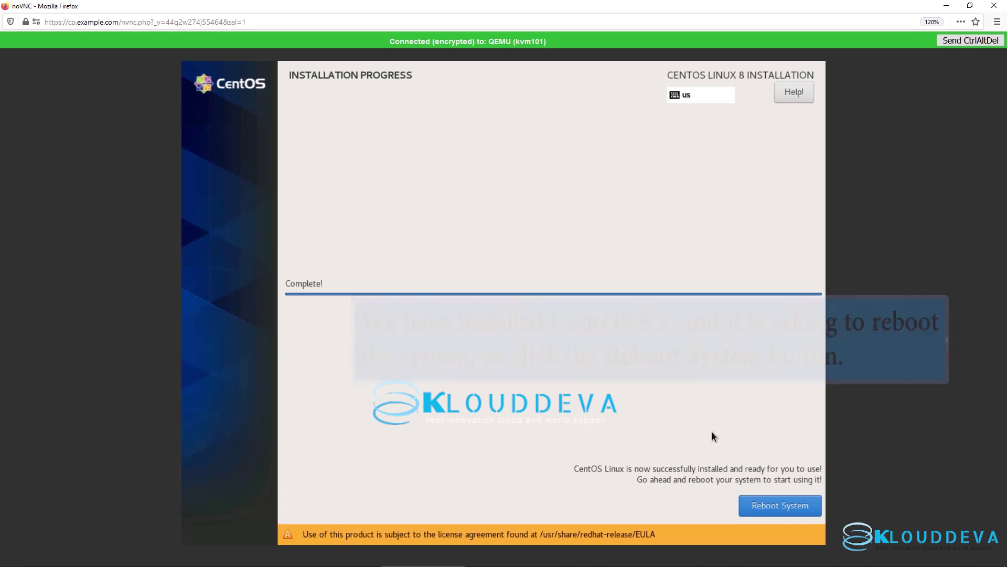
pyautogui.click(767, 504)
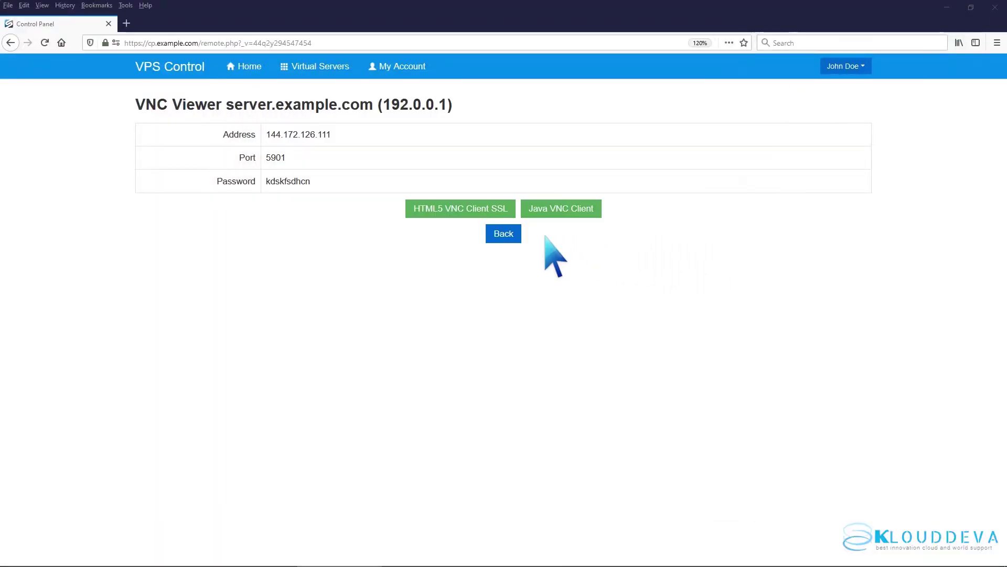
# Step: Set the server's Boot Order to (1) Hard Disk (2) CDROM
pyautogui.click(511, 234)
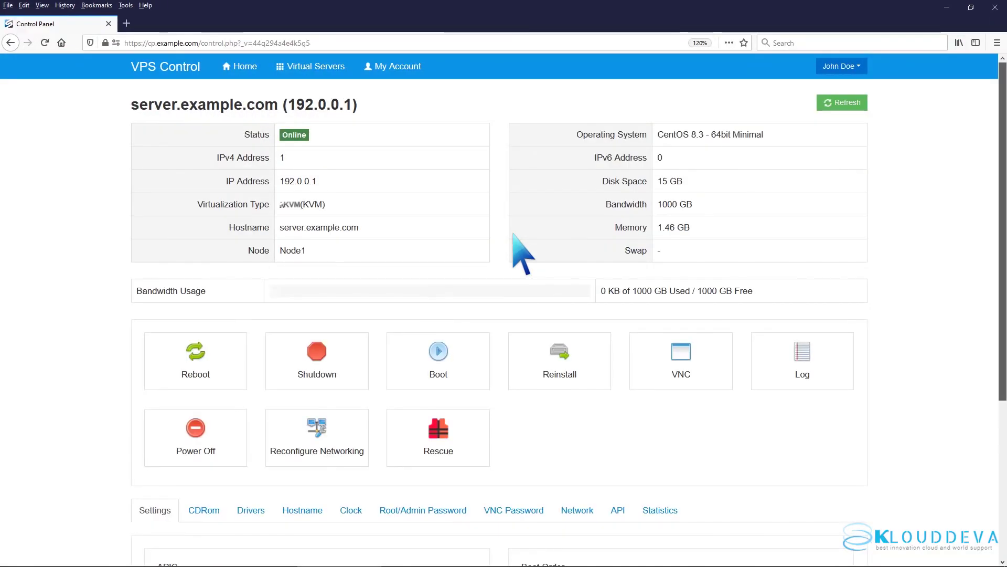
pyautogui.scroll(-5, 520, 249)
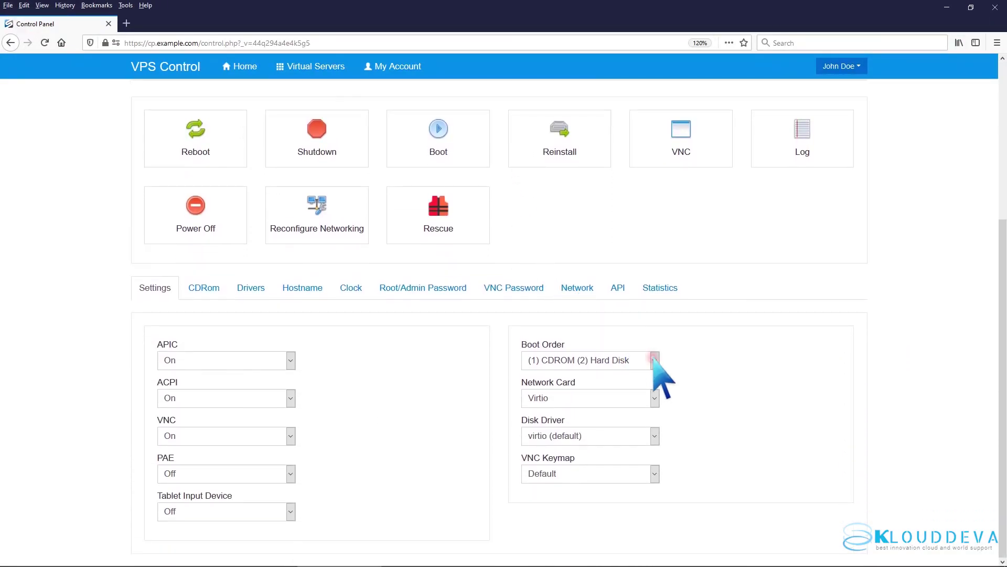
pyautogui.click(655, 360)
pyautogui.click(648, 374)
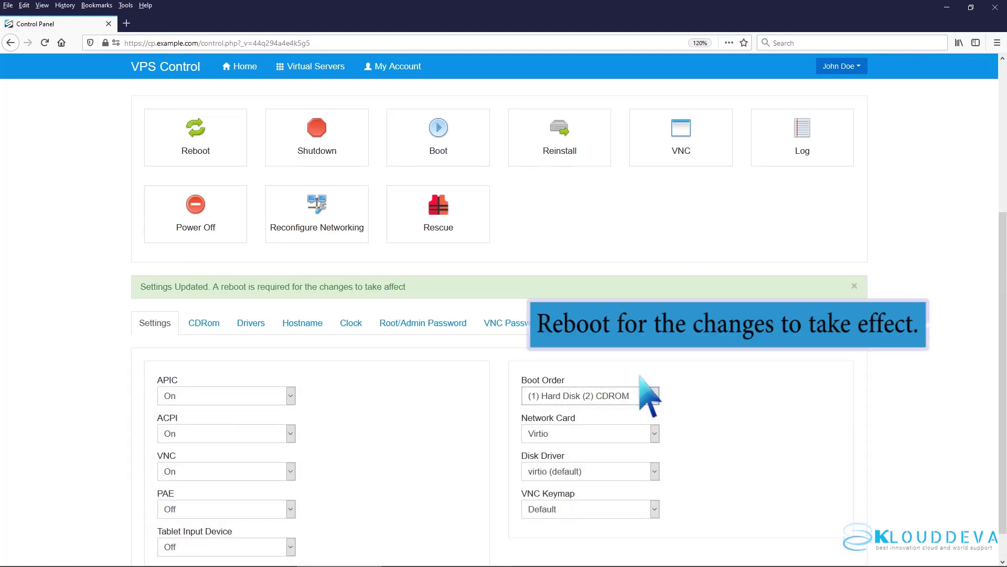
# Step: Reboot the virtual server to apply the new boot order
pyautogui.click(206, 140)
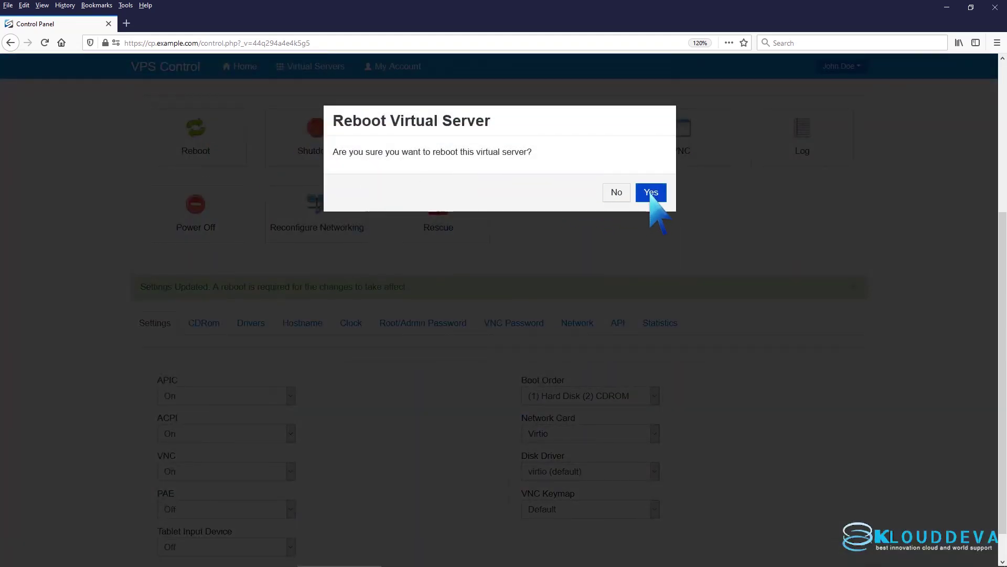
pyautogui.click(650, 193)
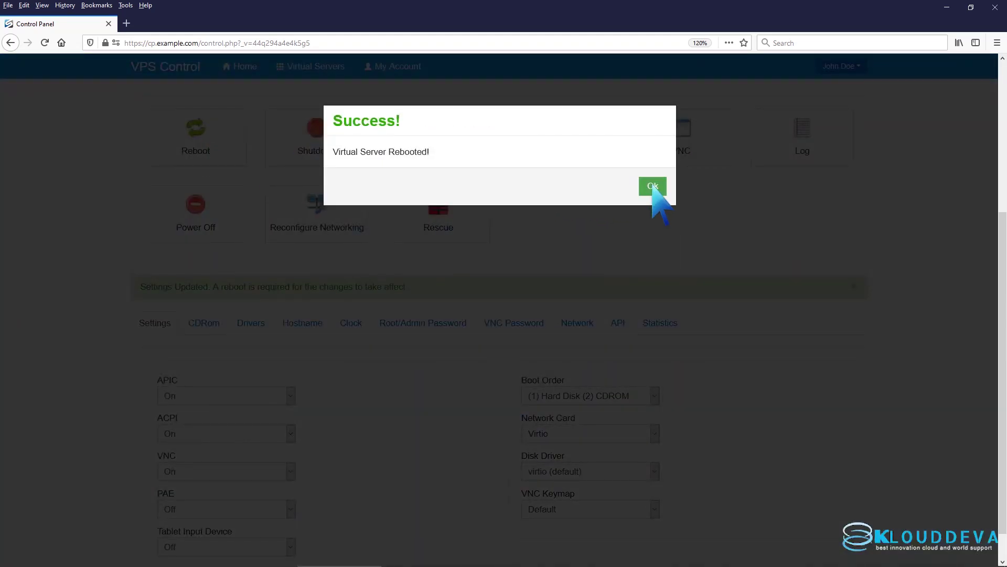
pyautogui.click(652, 187)
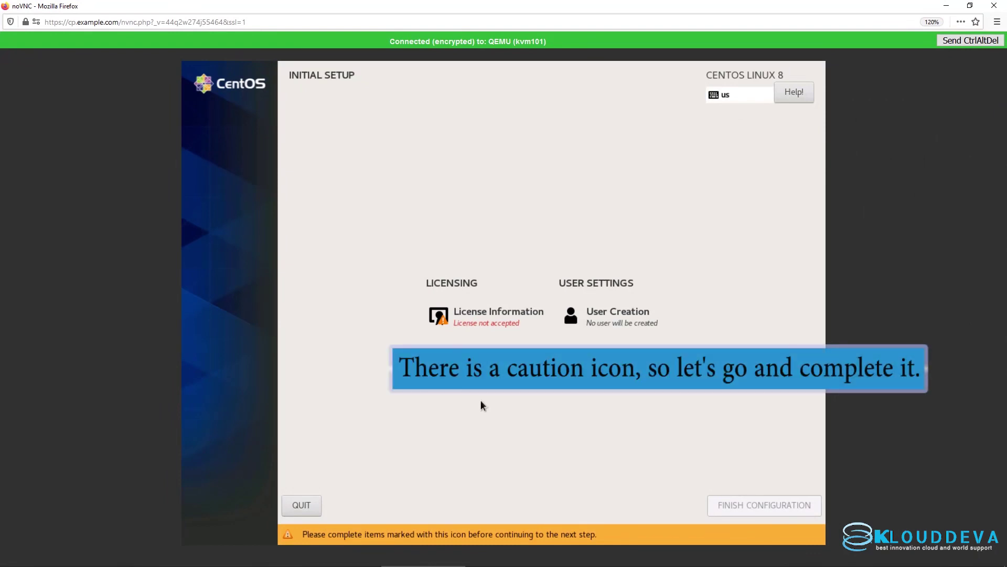
# Step: Accept the CentOS license agreement and finish the initial configuration
pyautogui.click(493, 322)
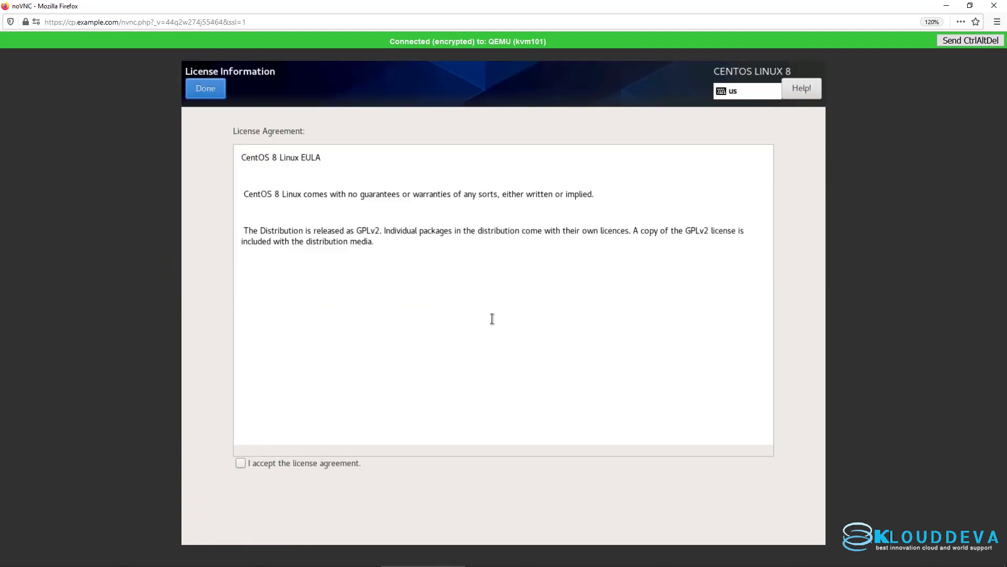
pyautogui.click(241, 462)
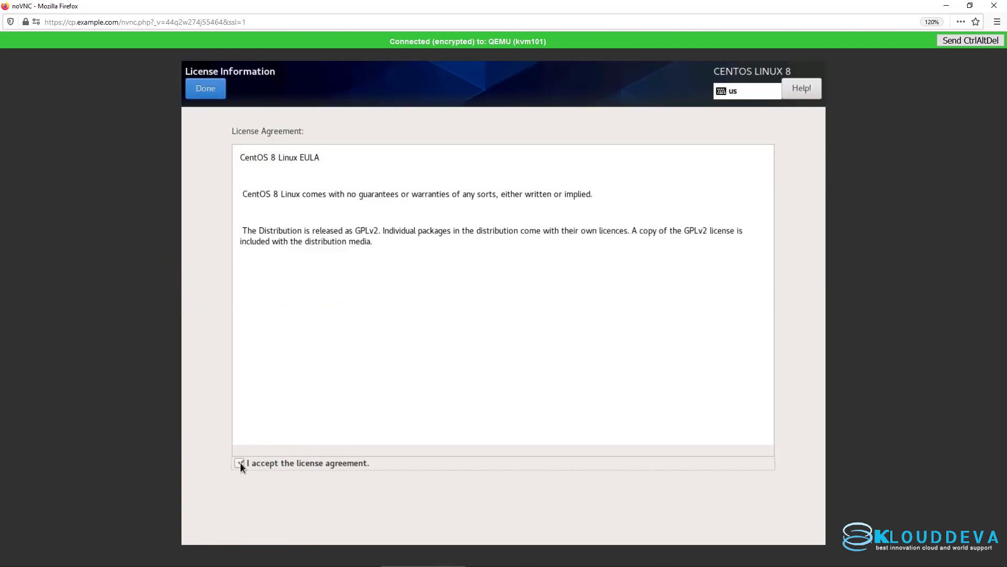
pyautogui.click(210, 88)
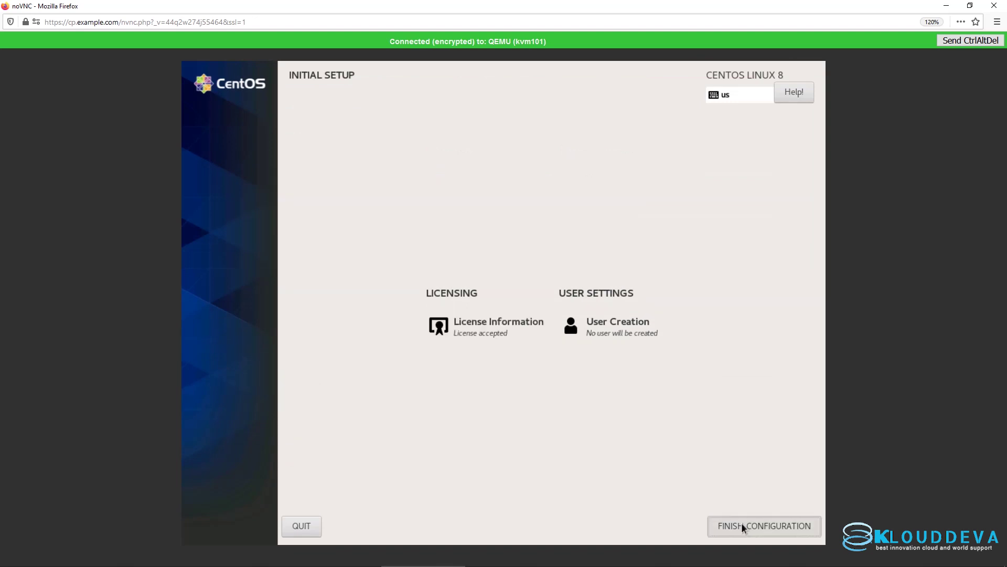
pyautogui.click(742, 523)
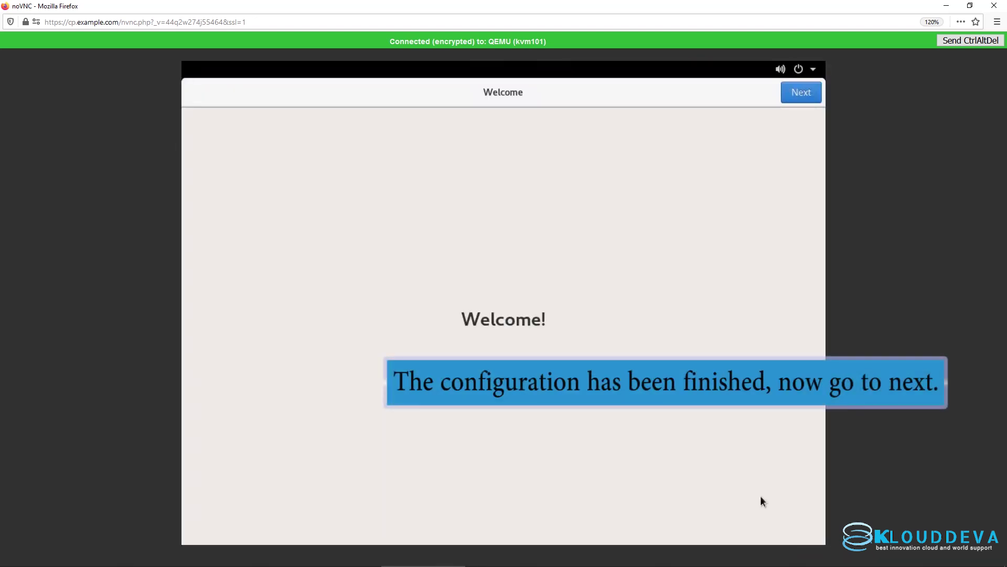
# Step: Turn Location Services off and skip connecting online accounts
pyautogui.click(800, 100)
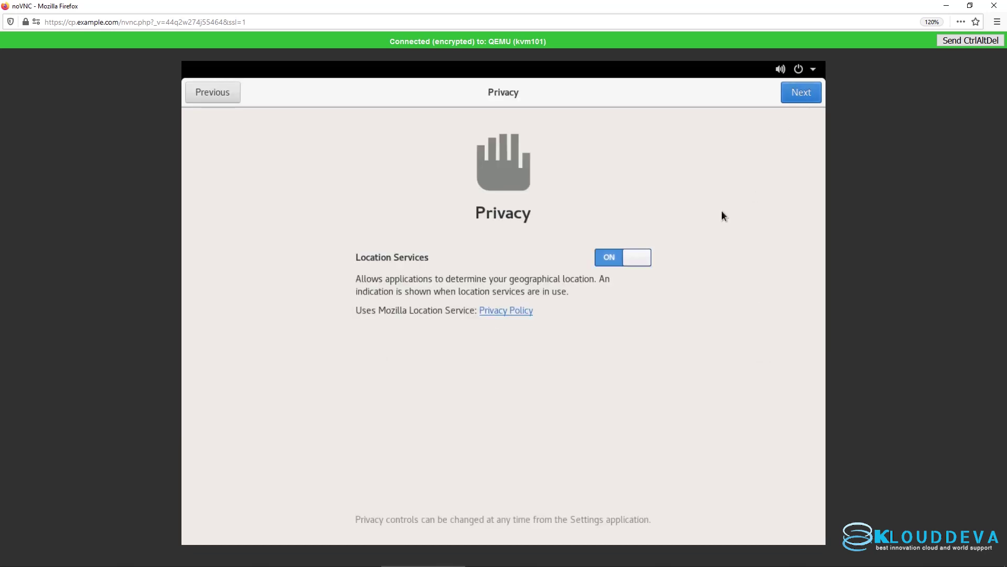
pyautogui.click(639, 260)
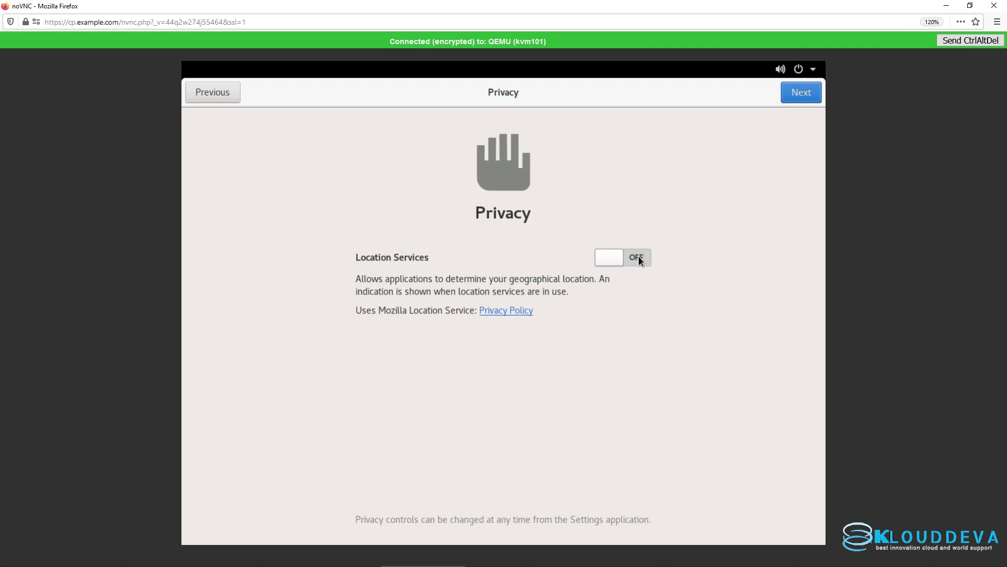
pyautogui.click(805, 94)
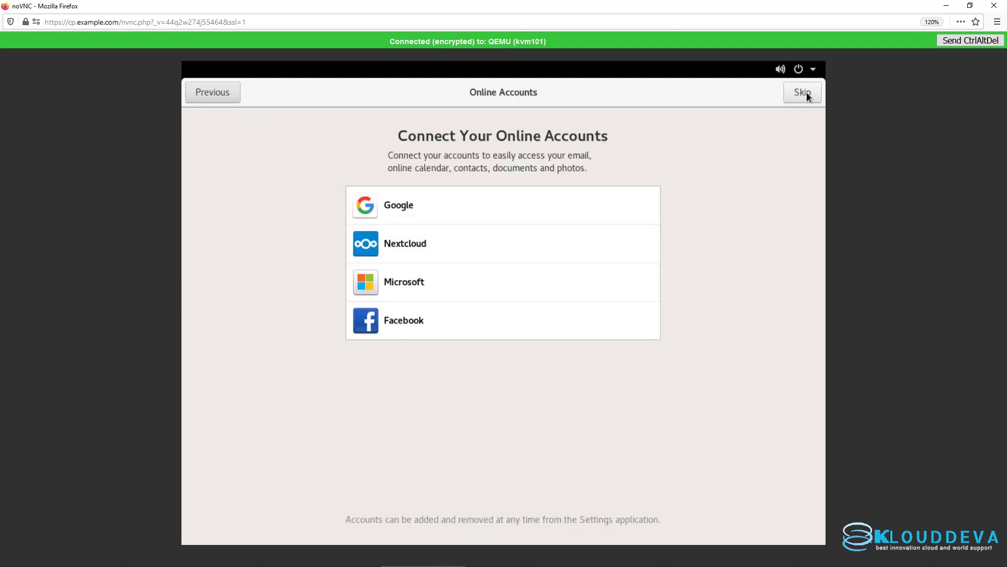
pyautogui.click(805, 93)
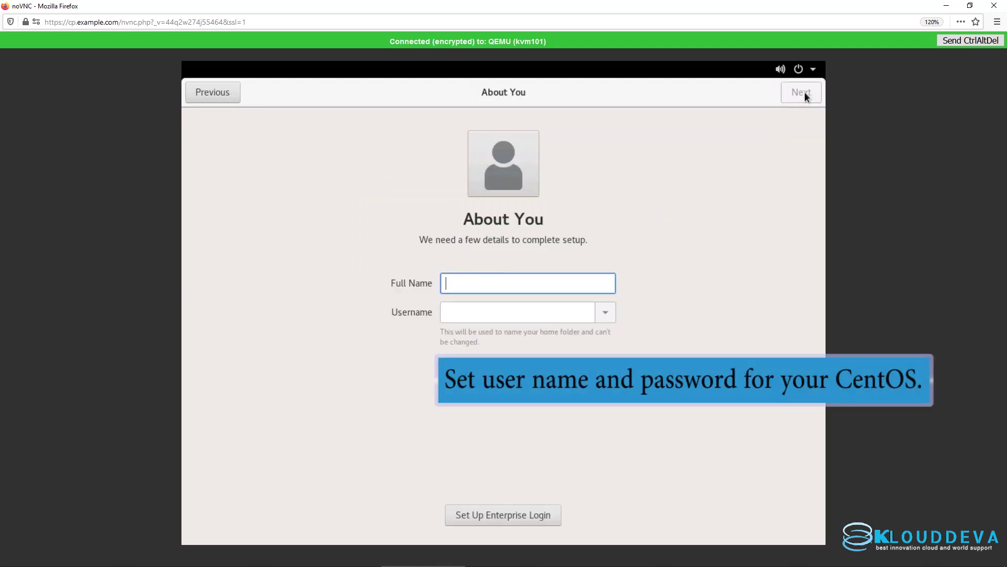
# Step: Enter the new user's full name and set a confirmed account password
pyautogui.write('J')
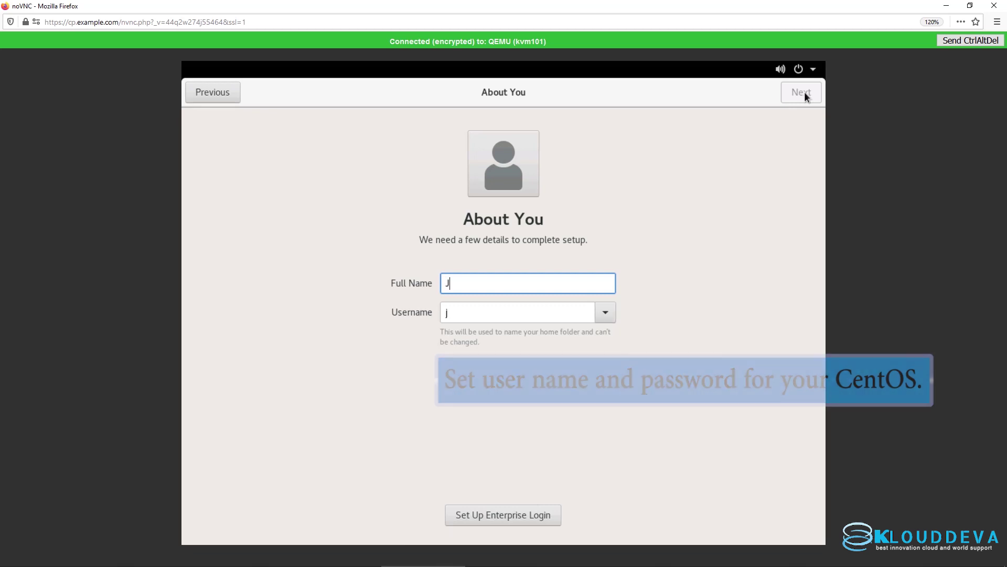
pyautogui.write('ohn Doe')
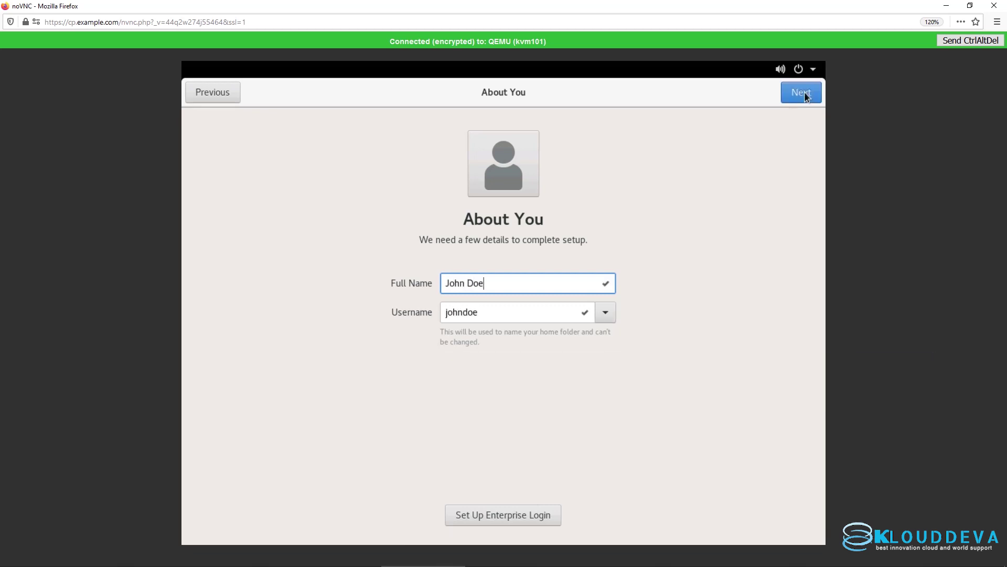
pyautogui.click(801, 92)
pyautogui.write('12345')
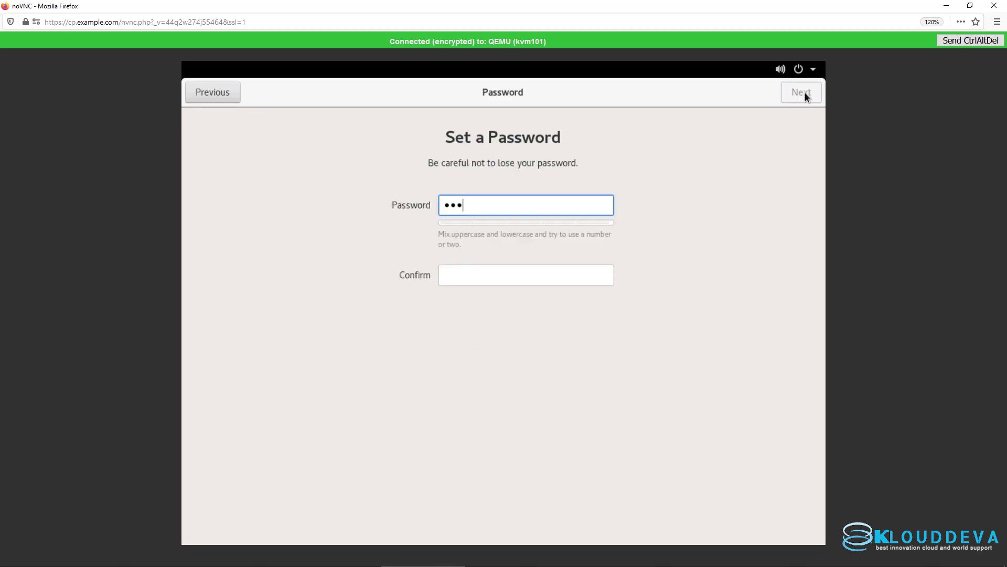
pyautogui.write('67')
pyautogui.click(511, 269)
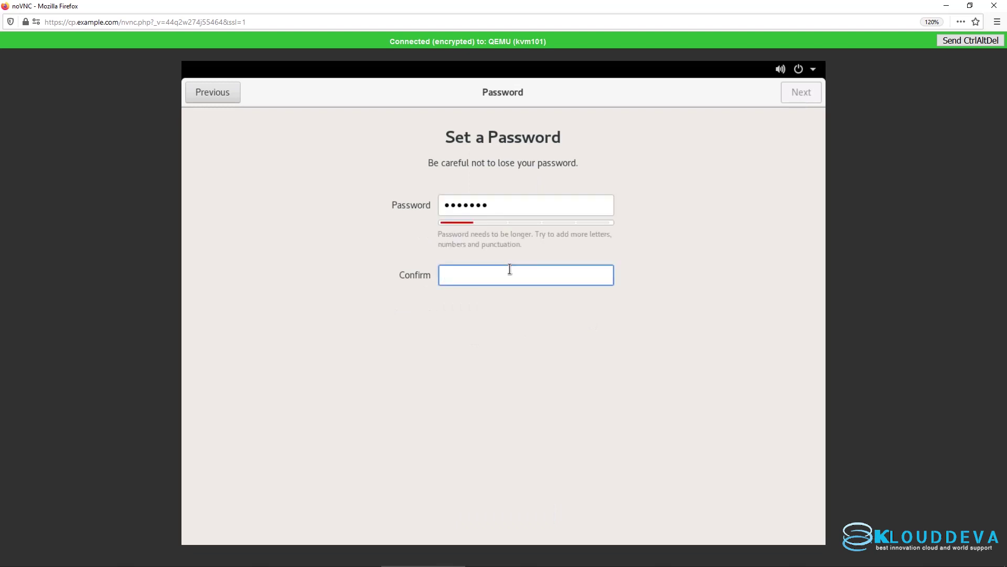
pyautogui.write('1234567')
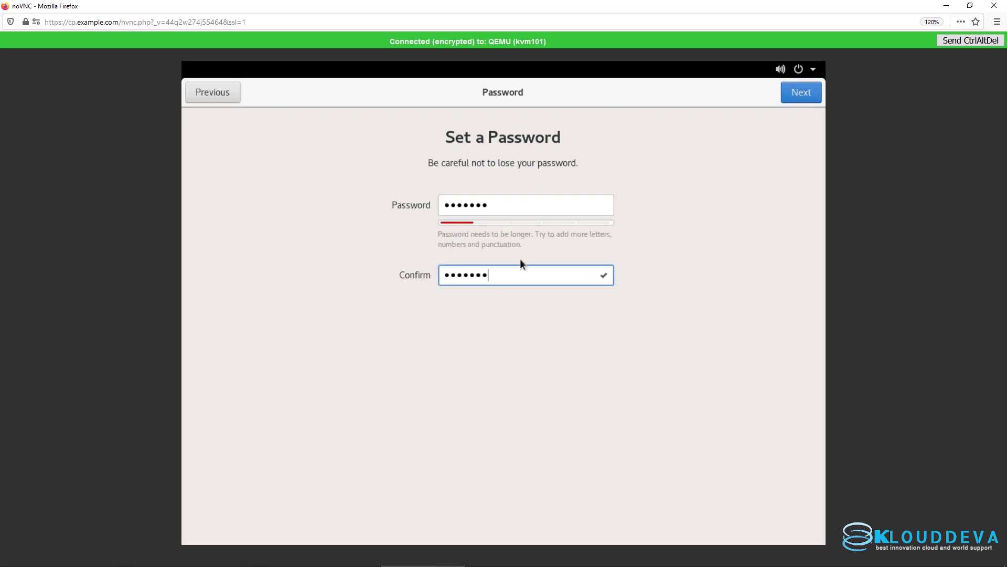
pyautogui.click(807, 93)
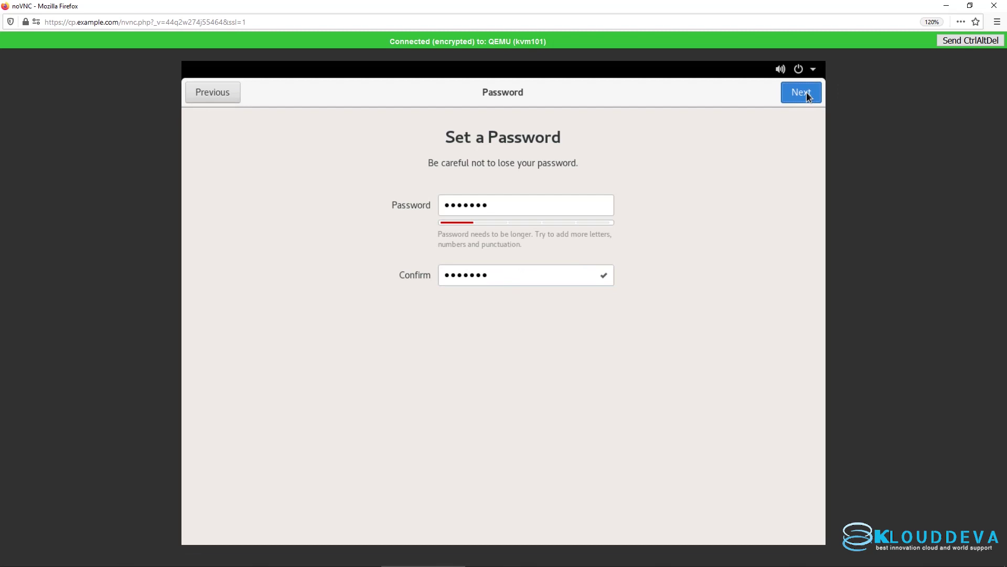